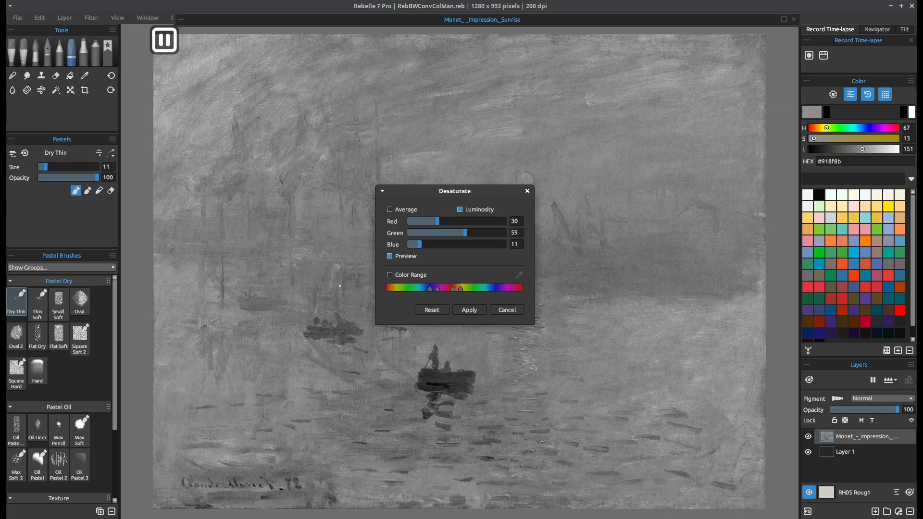
Preview the Average method of the Desaturate filter on the Monet painting and cancel the filter.
{"action": "left_click_drag", "start_coordinate": [453, 194], "coordinate": [187, 192]}
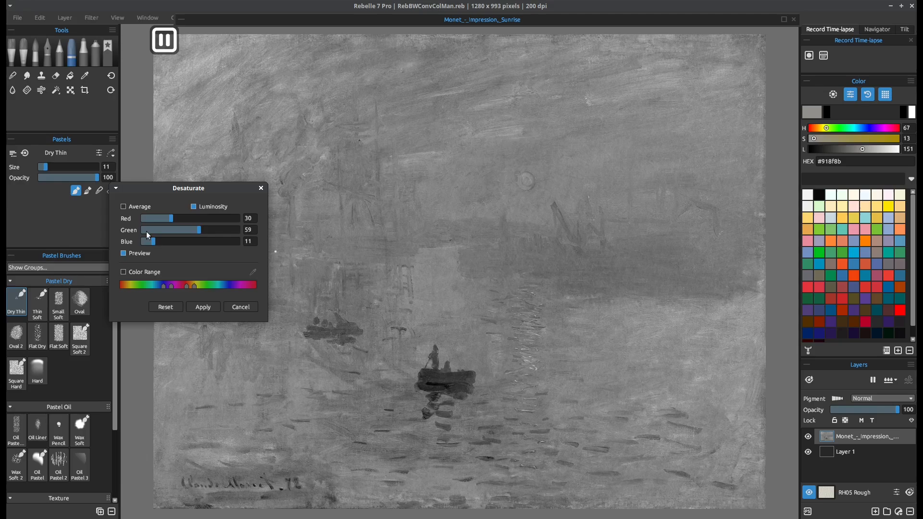
{"action": "left_click", "coordinate": [133, 208]}
{"action": "left_click", "coordinate": [241, 307]}
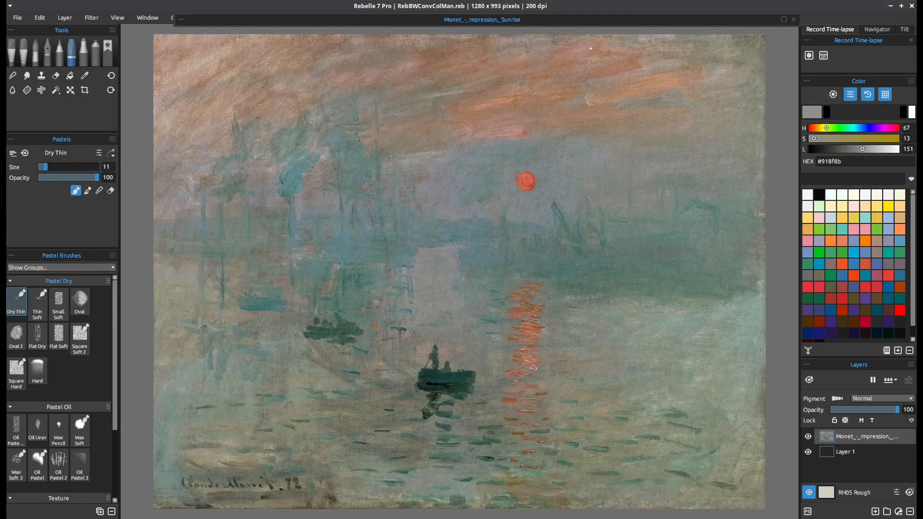
Expand and enlarge the Monet reference image, view it in grayscale, and collapse it again.
{"action": "left_click", "coordinate": [182, 20]}
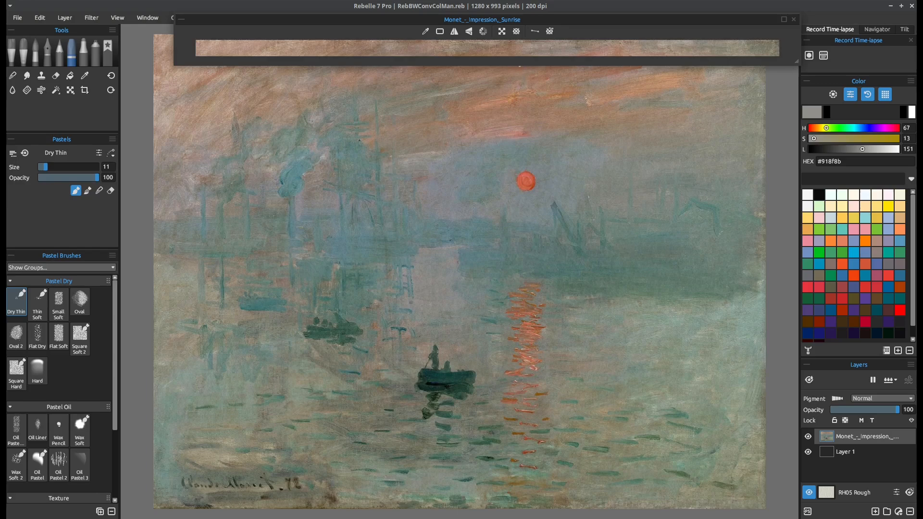
{"action": "mouse_move", "coordinate": [520, 64]}
{"action": "left_mouse_down"}
{"action": "mouse_move", "coordinate": [514, 274]}
{"action": "mouse_move", "coordinate": [529, 496]}
{"action": "mouse_move", "coordinate": [545, 518]}
{"action": "left_mouse_up"}
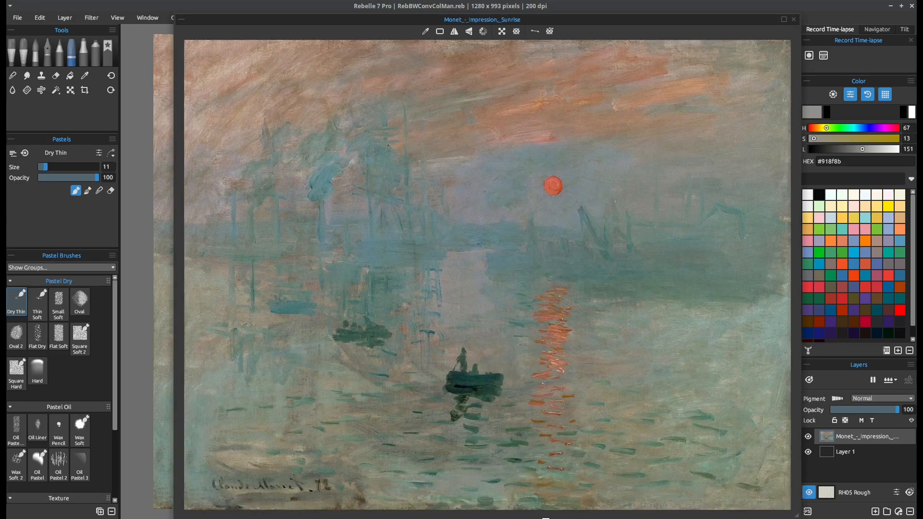
{"action": "left_click", "coordinate": [483, 32]}
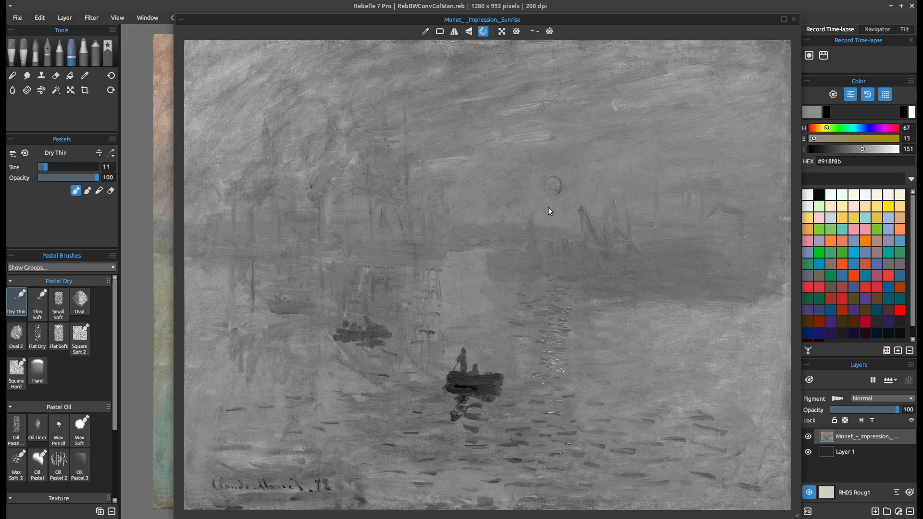
{"action": "left_click", "coordinate": [183, 21]}
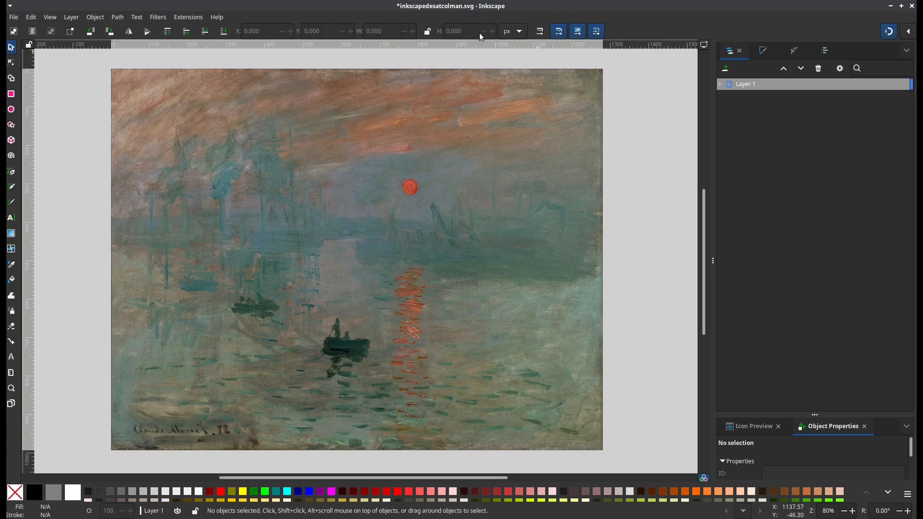
In Inkscape, check the program version in the About information and close it.
{"action": "left_click", "coordinate": [213, 19]}
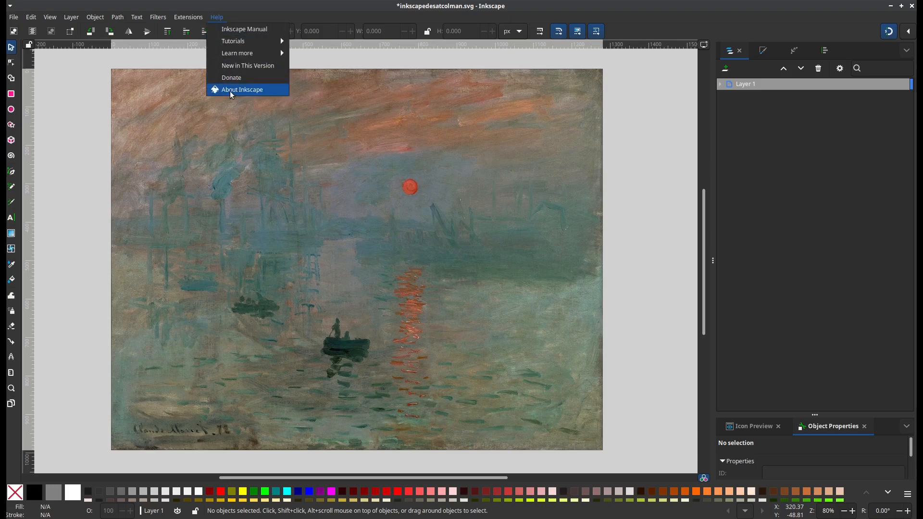
{"action": "left_click", "coordinate": [236, 89]}
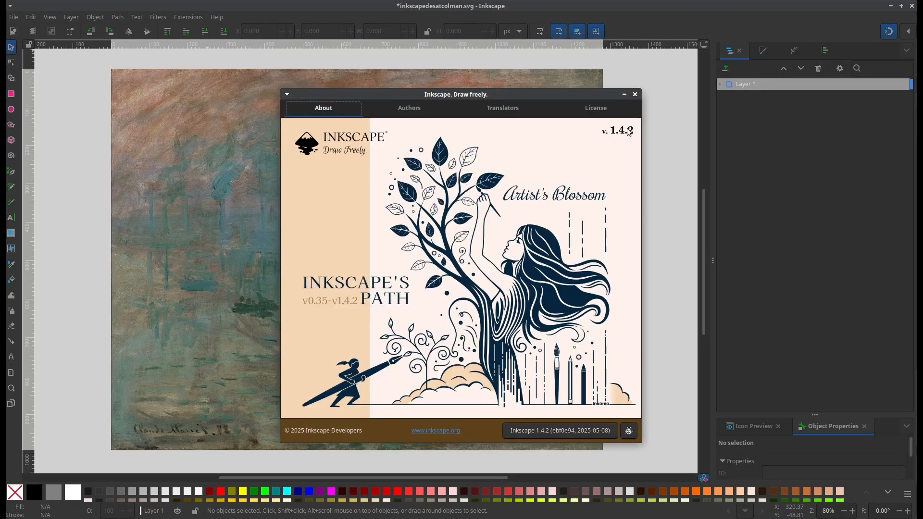
{"action": "left_click", "coordinate": [635, 94]}
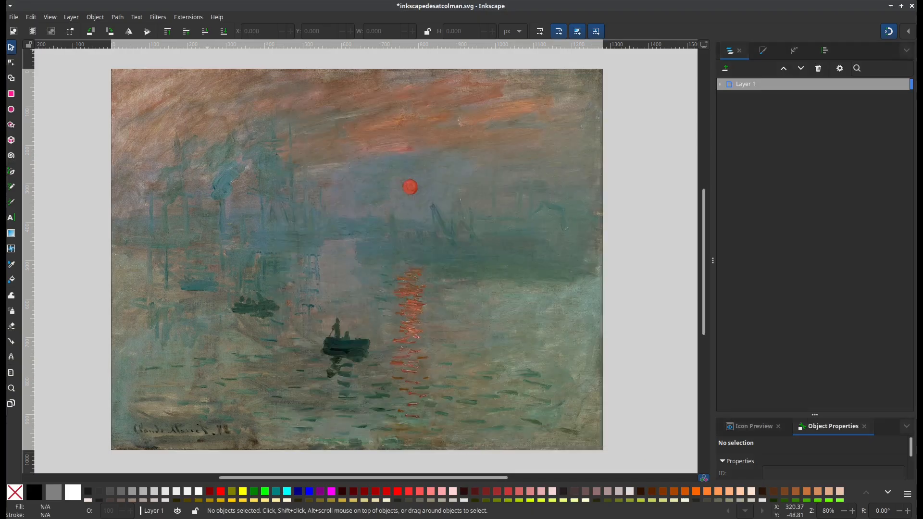
Check the document's linked color profiles in Document Properties.
{"action": "left_click", "coordinate": [14, 17]}
{"action": "left_click", "coordinate": [53, 212]}
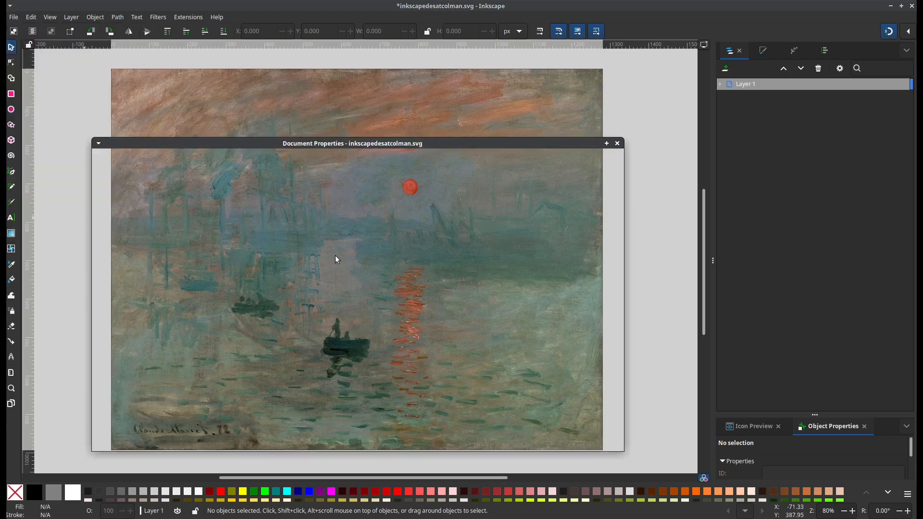
{"action": "left_click", "coordinate": [198, 176]}
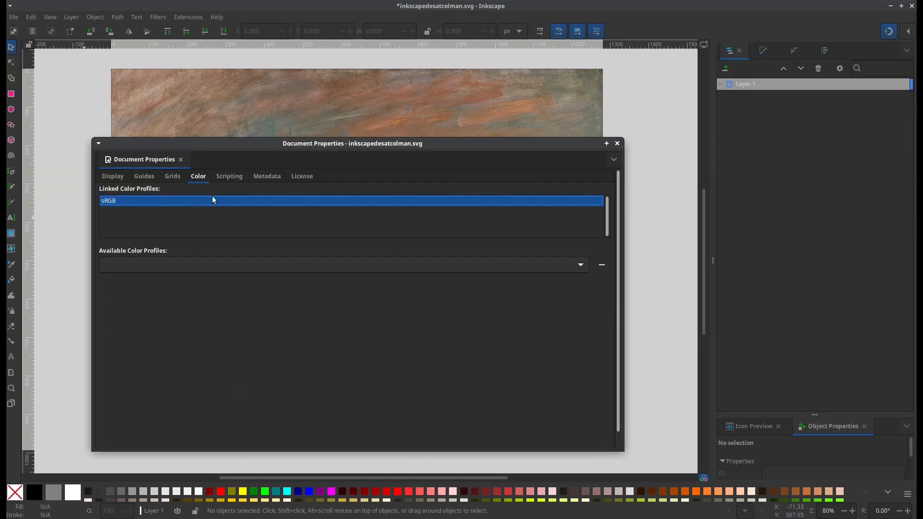
{"action": "left_click", "coordinate": [617, 144]}
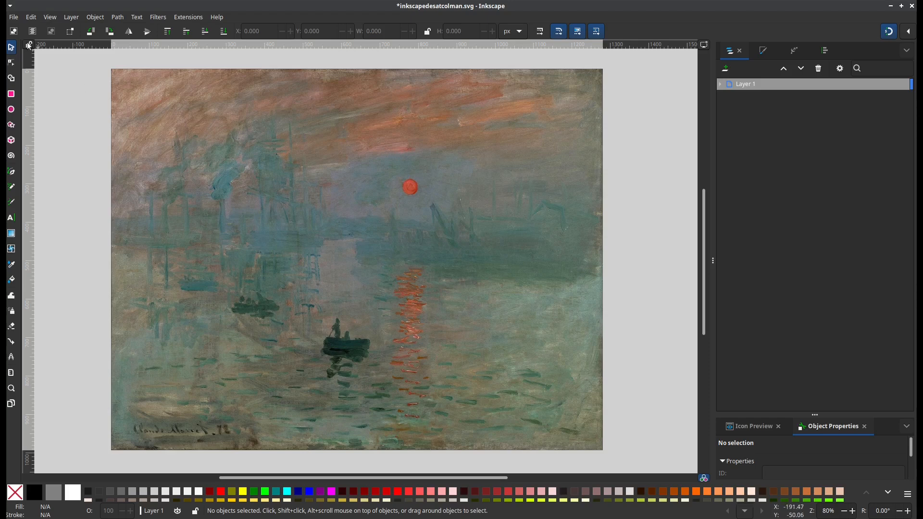
Preview the painting in the Gray Scale view and return to the color view.
{"action": "left_click", "coordinate": [50, 17]}
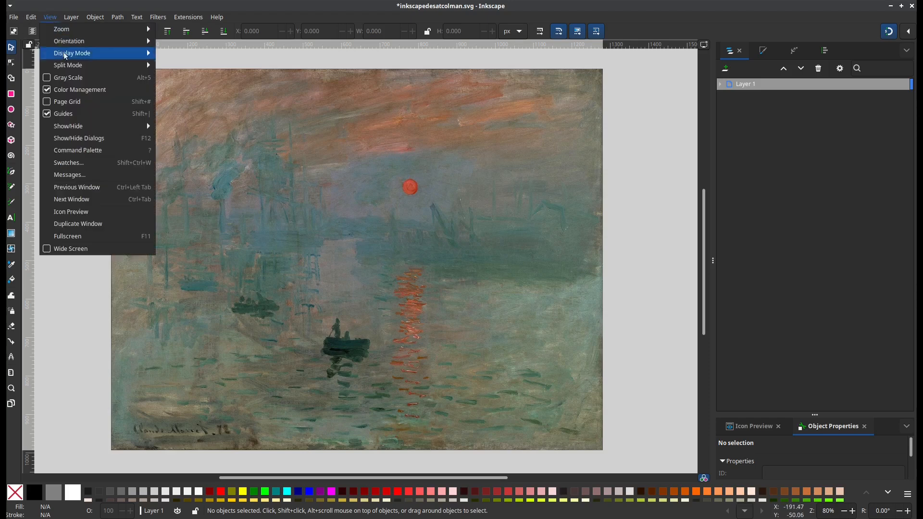
{"action": "left_click", "coordinate": [79, 78]}
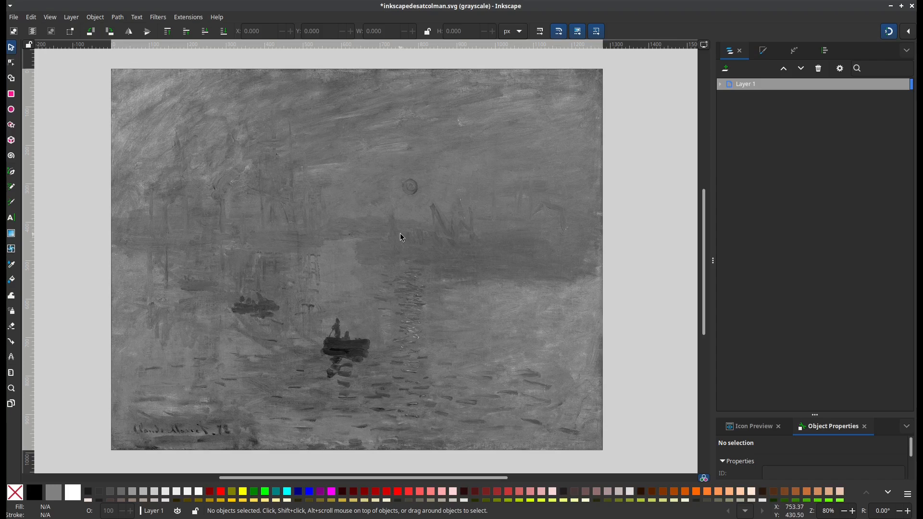
{"action": "left_click", "coordinate": [52, 18]}
{"action": "left_click", "coordinate": [63, 88]}
Apply the Greyscale color filter with its default values to the painting image, using the live preview.
{"action": "left_click", "coordinate": [176, 99]}
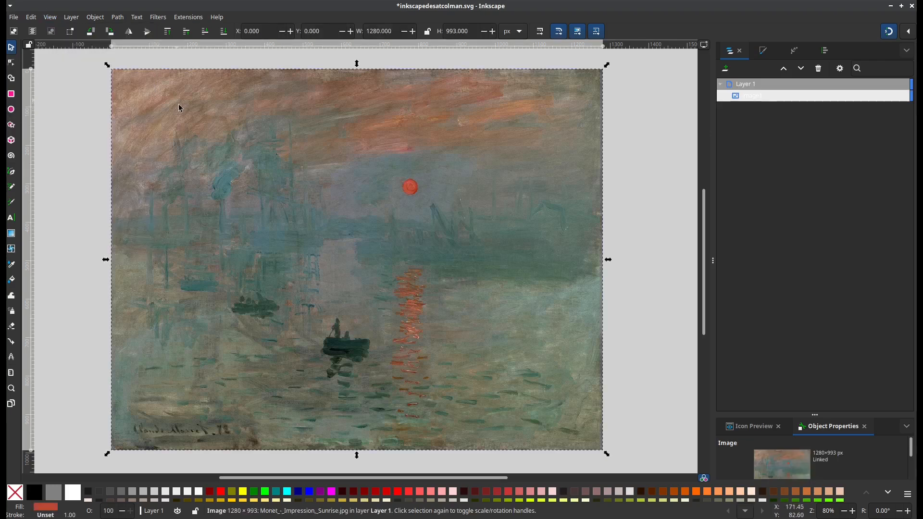
{"action": "left_click", "coordinate": [157, 18]}
{"action": "mouse_move", "coordinate": [168, 90]}
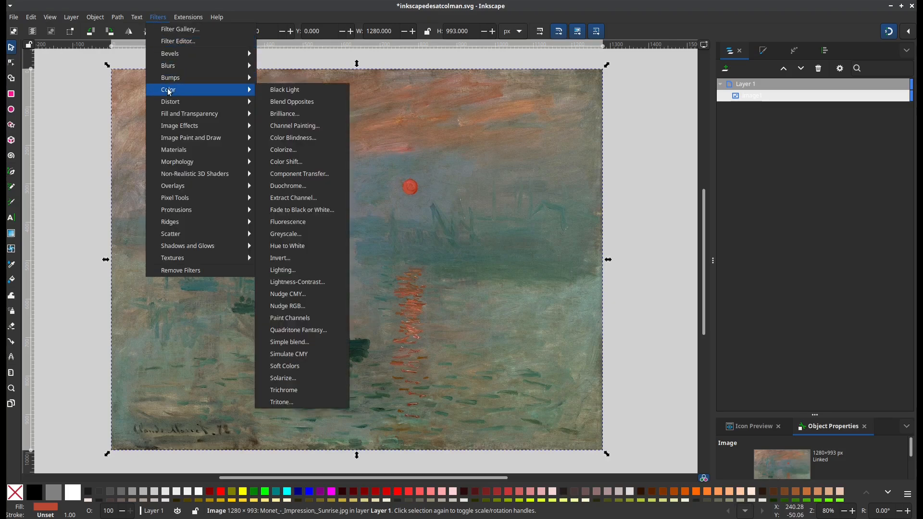
{"action": "left_click", "coordinate": [298, 234]}
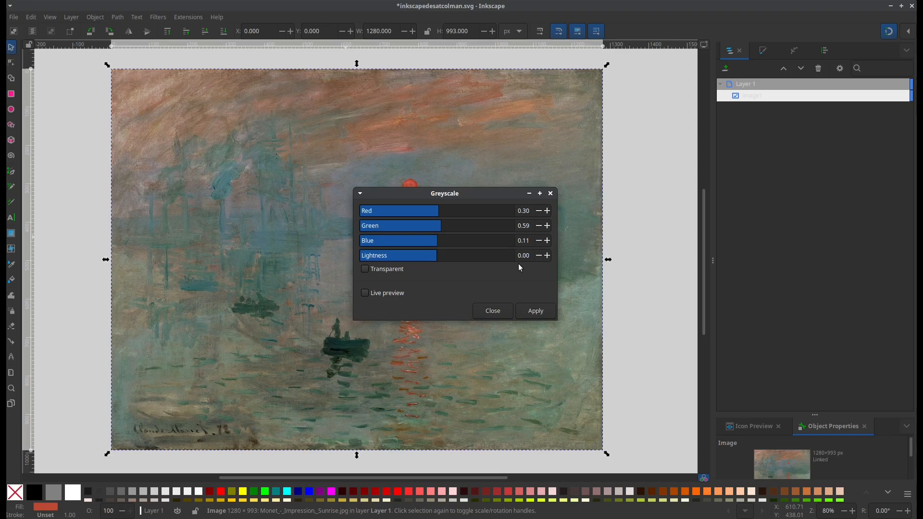
{"action": "left_click", "coordinate": [365, 293]}
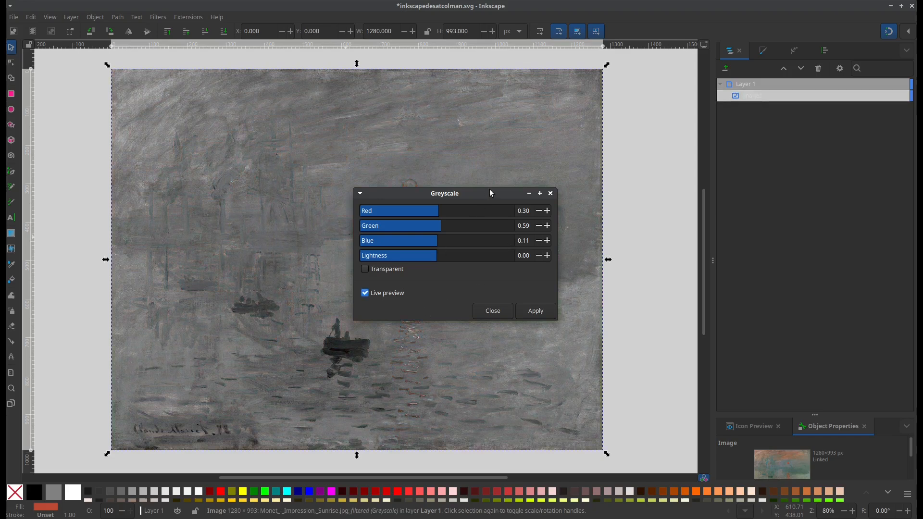
{"action": "left_click_drag", "start_coordinate": [489, 194], "coordinate": [652, 172]}
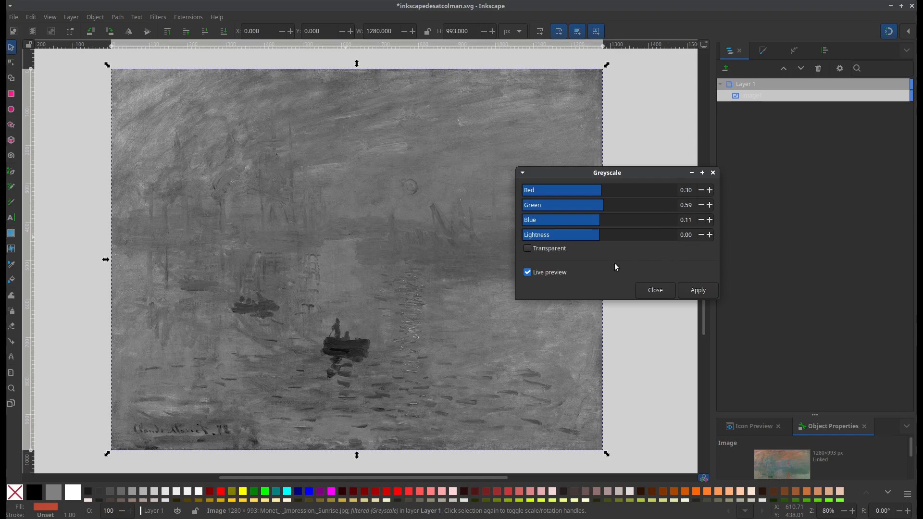
{"action": "left_click", "coordinate": [705, 297]}
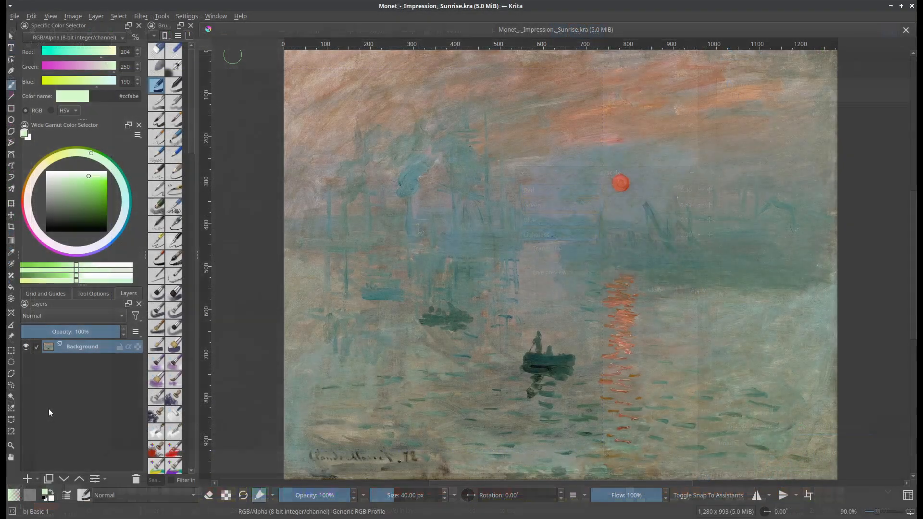
In Krita, start a new filter layer with the Desaturate filter and move its dialog clear of the sun.
{"action": "left_click", "coordinate": [36, 479]}
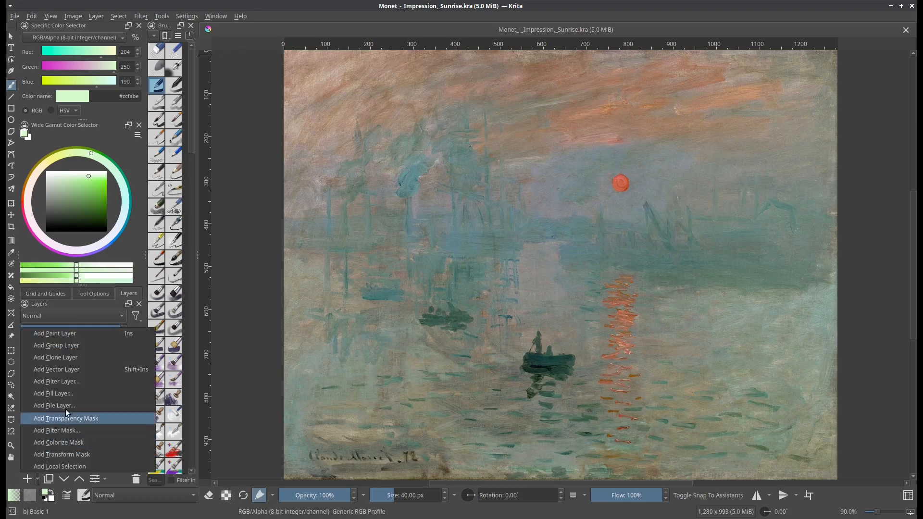
{"action": "left_click", "coordinate": [77, 380]}
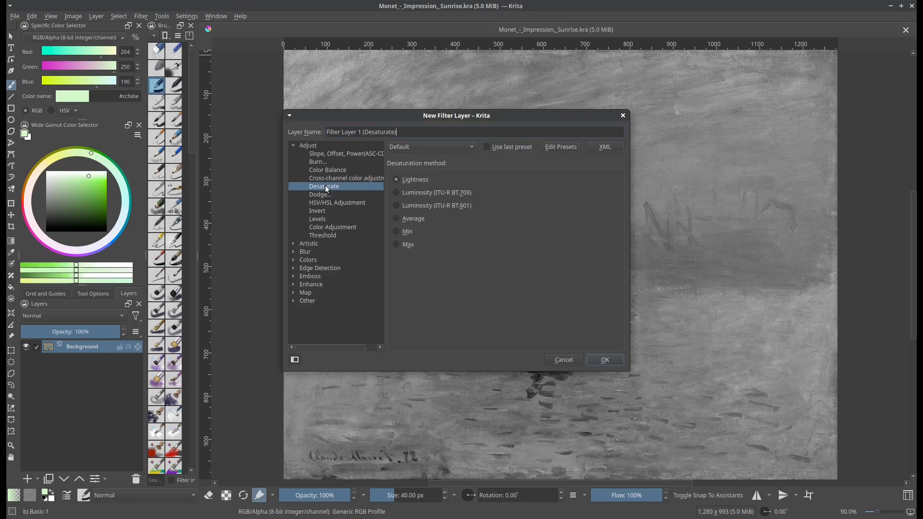
{"action": "left_click_drag", "start_coordinate": [535, 118], "coordinate": [287, 84]}
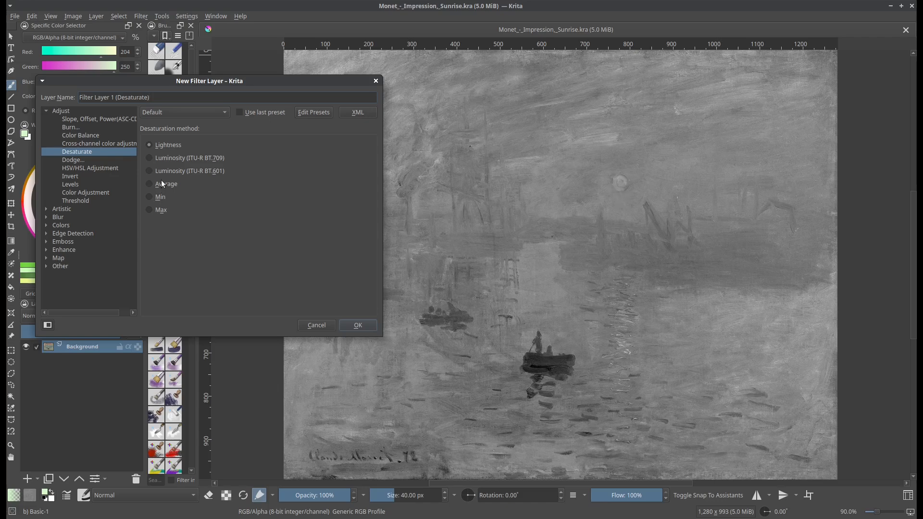
Compare the desaturation methods Luminosity (ITU-R BT.709), Luminosity (ITU-R BT.601), Average, Min and Max on the painting.
{"action": "left_click", "coordinate": [172, 158]}
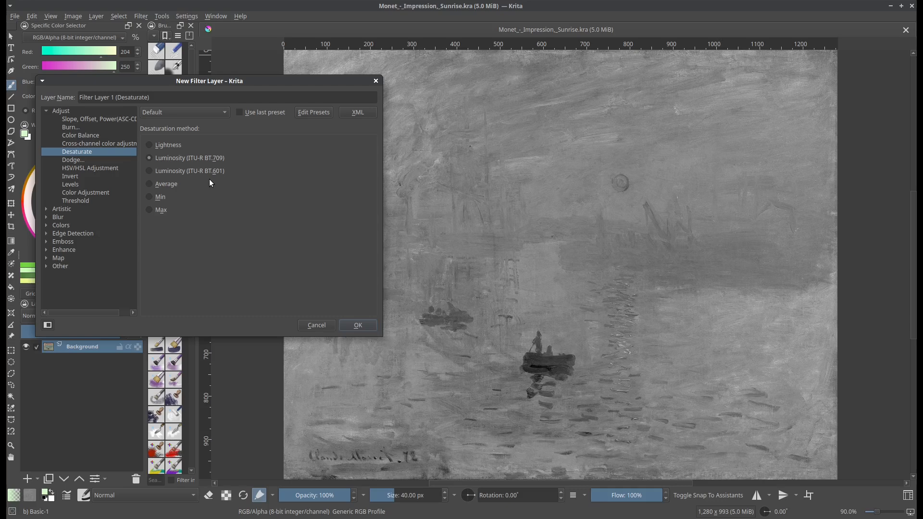
{"action": "left_click", "coordinate": [174, 172]}
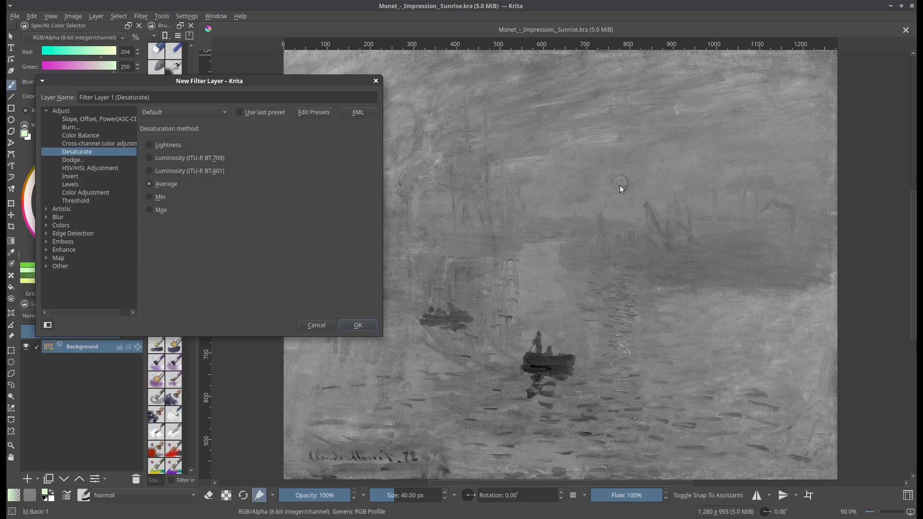
{"action": "left_click", "coordinate": [160, 197]}
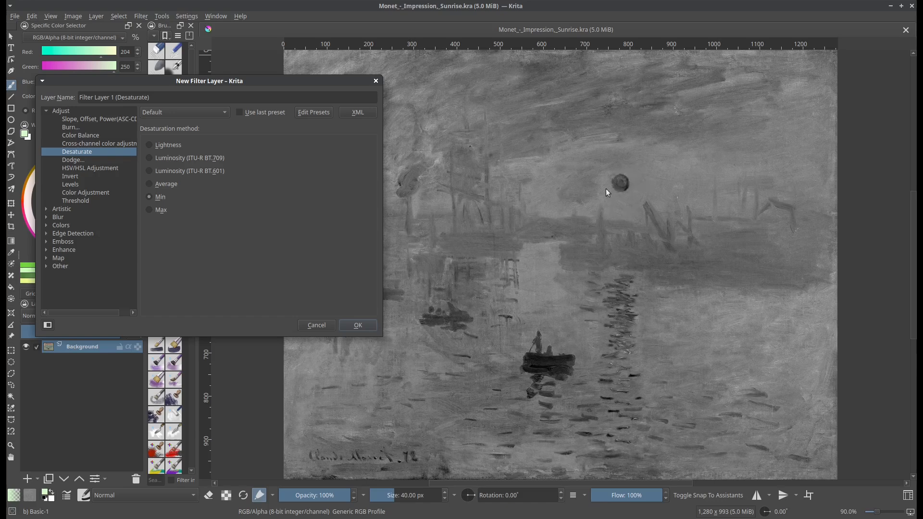
{"action": "left_click", "coordinate": [159, 212]}
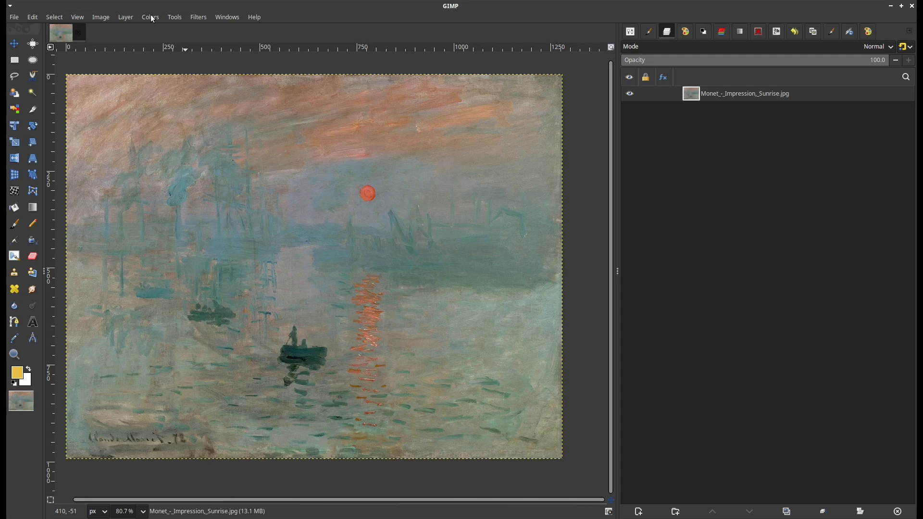
In GIMP, preview the Color to Gray filter on the painting and cancel it.
{"action": "left_click", "coordinate": [152, 18]}
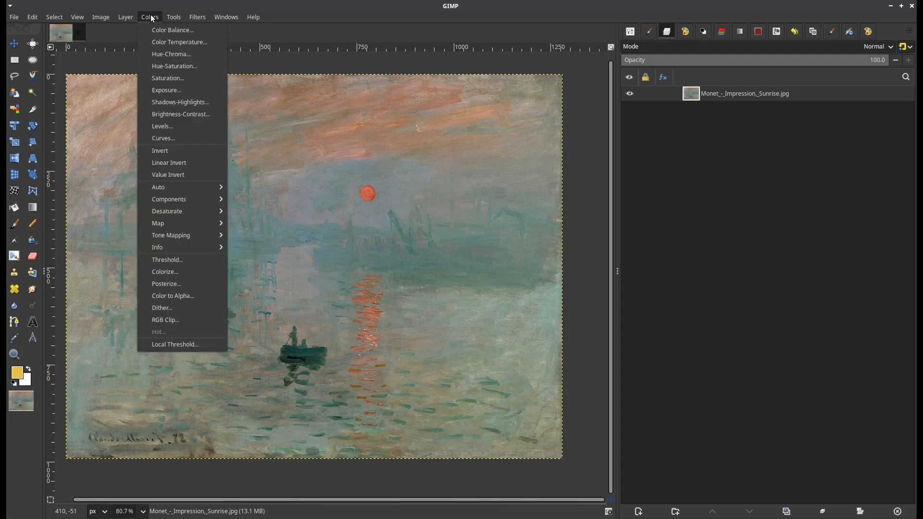
{"action": "mouse_move", "coordinate": [194, 204]}
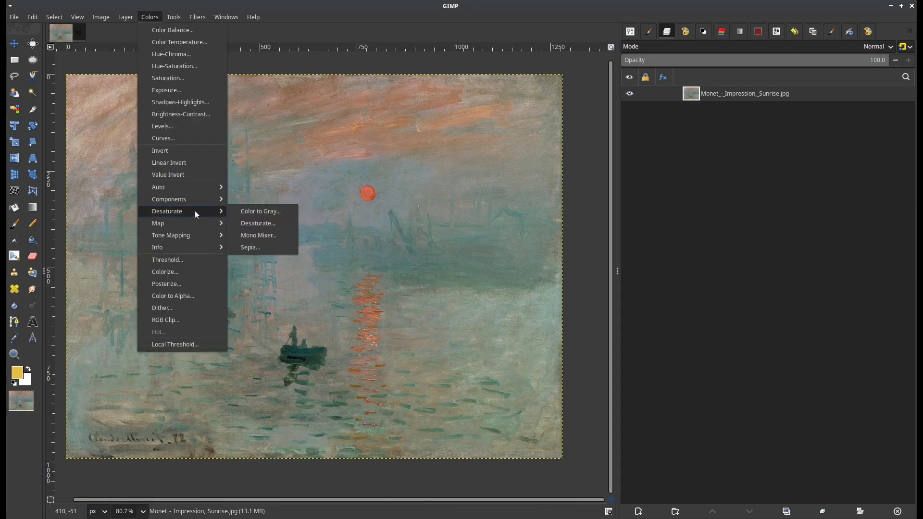
{"action": "left_click", "coordinate": [258, 211]}
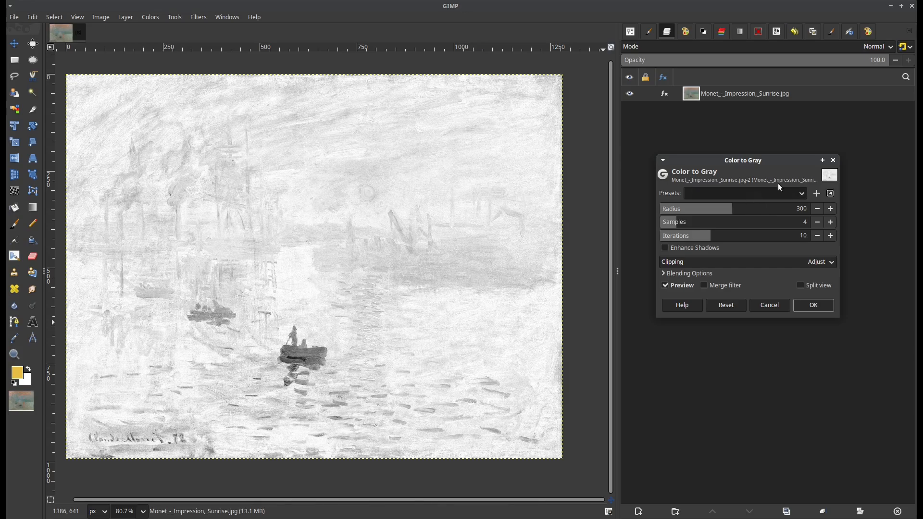
{"action": "left_click", "coordinate": [770, 307]}
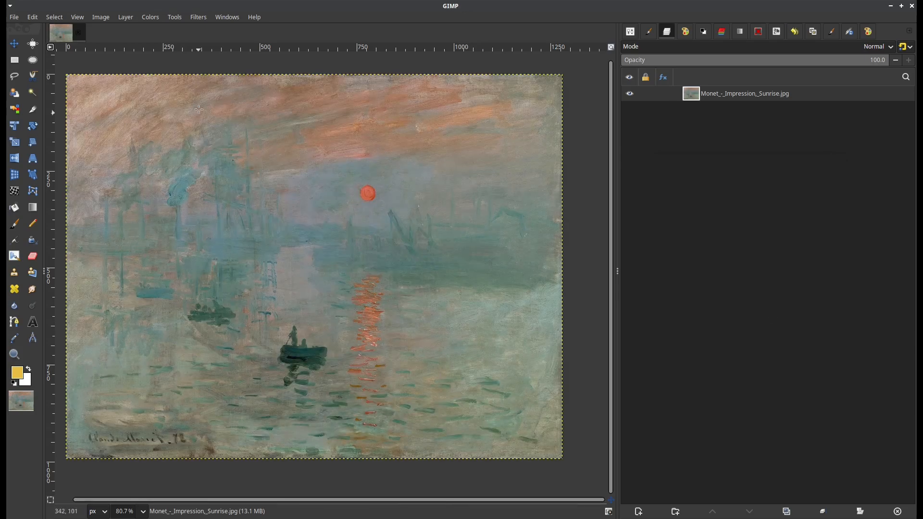
Start the Desaturate filter on the painting and preview it in Luma mode.
{"action": "left_click", "coordinate": [150, 17]}
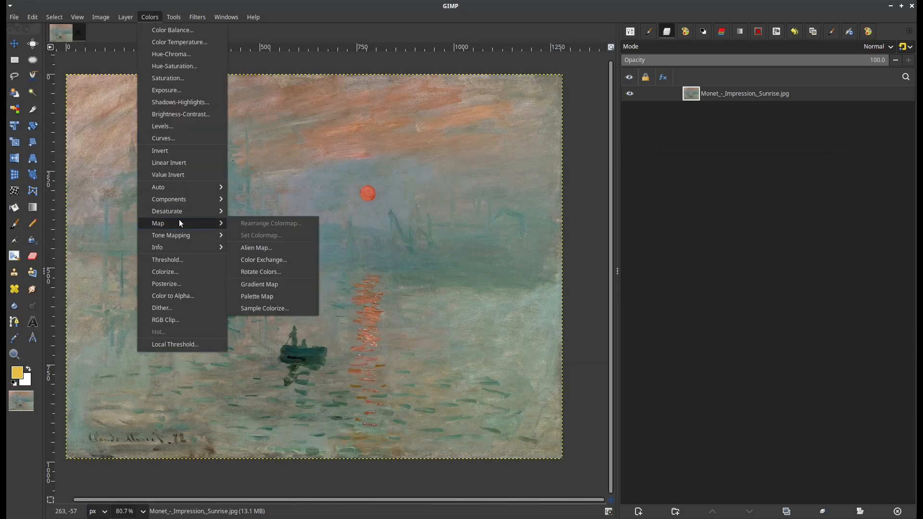
{"action": "mouse_move", "coordinate": [180, 213]}
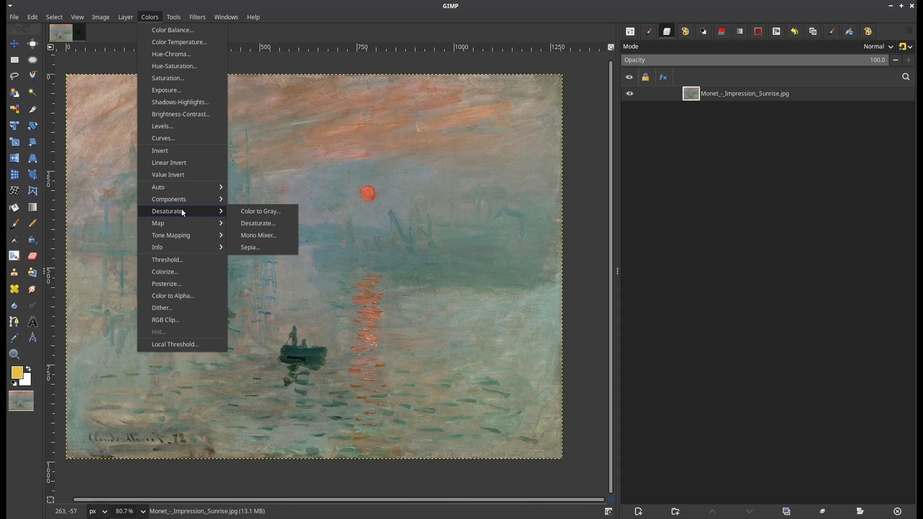
{"action": "left_click", "coordinate": [271, 224]}
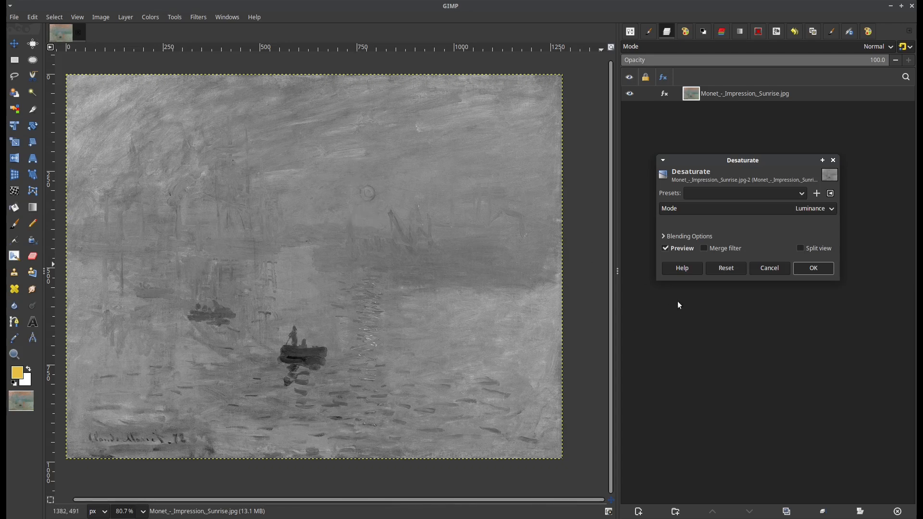
{"action": "left_click", "coordinate": [807, 210]}
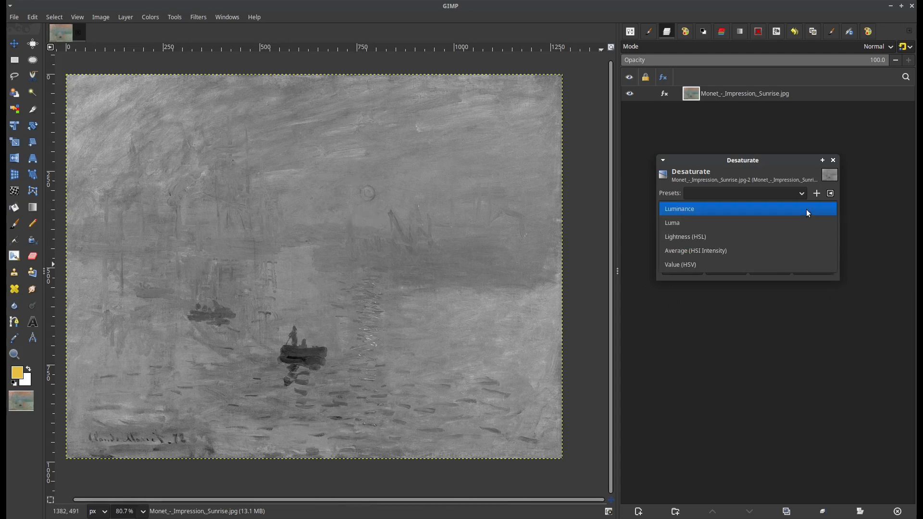
{"action": "left_click", "coordinate": [673, 224]}
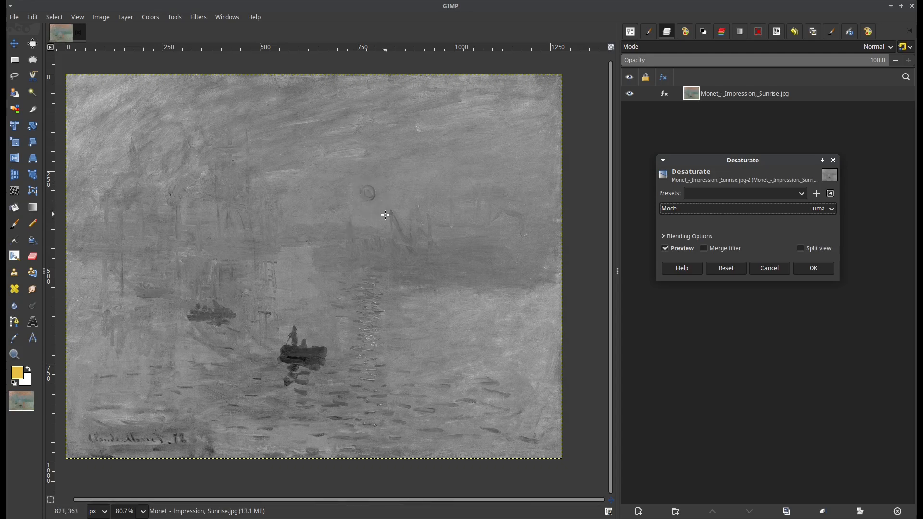
Preview the painting's desaturation in Lightness (HSL), Average (HSI Intensity) and Value (HSV) modes.
{"action": "left_click", "coordinate": [746, 207]}
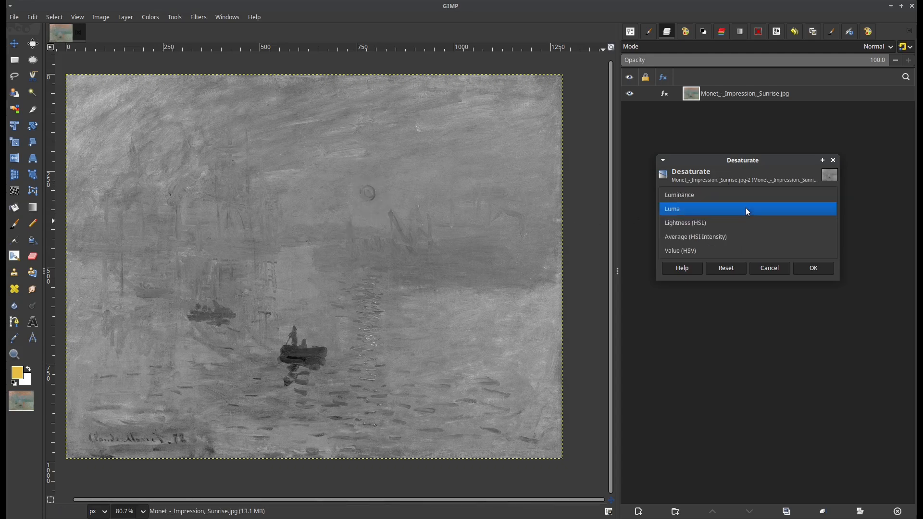
{"action": "left_click", "coordinate": [721, 226]}
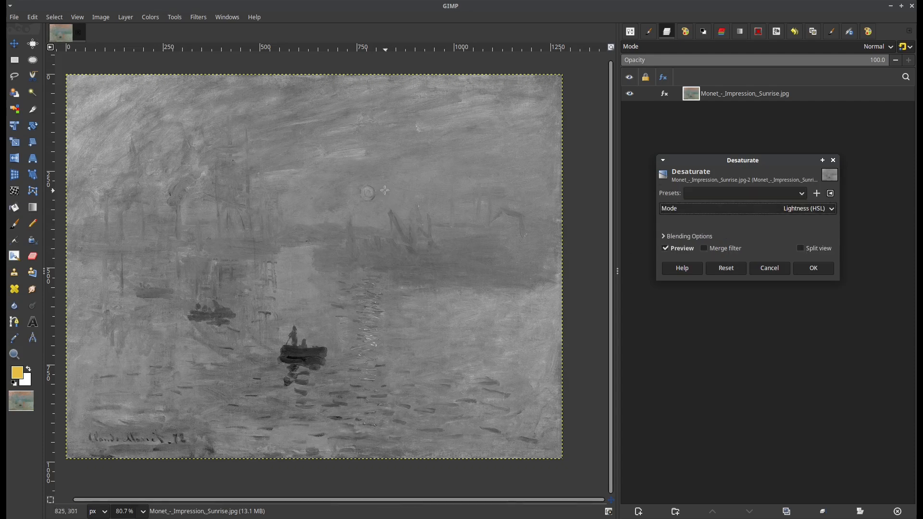
{"action": "left_click", "coordinate": [781, 207]}
{"action": "left_click", "coordinate": [750, 224]}
{"action": "left_click", "coordinate": [757, 210]}
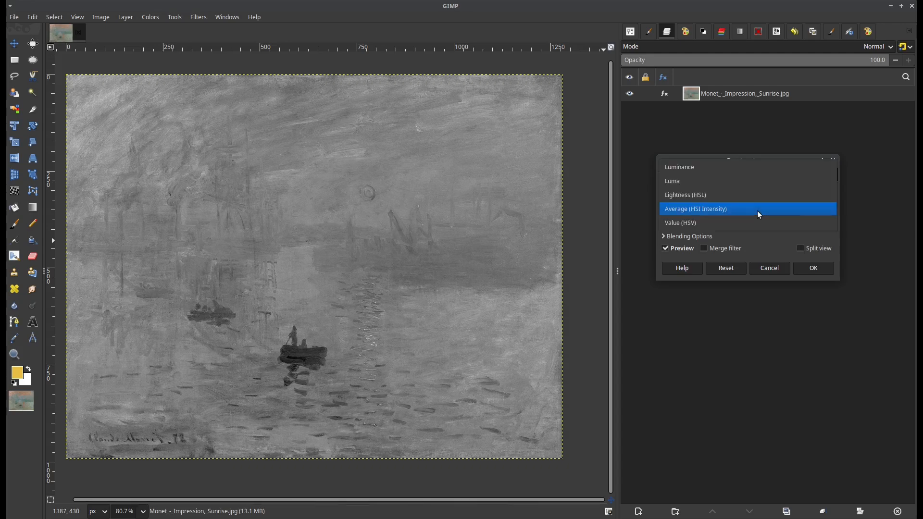
{"action": "left_click", "coordinate": [750, 225]}
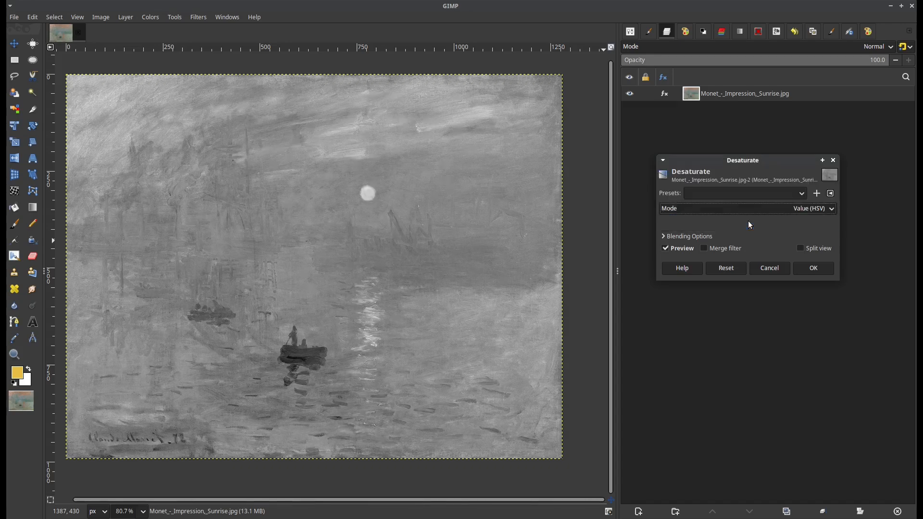